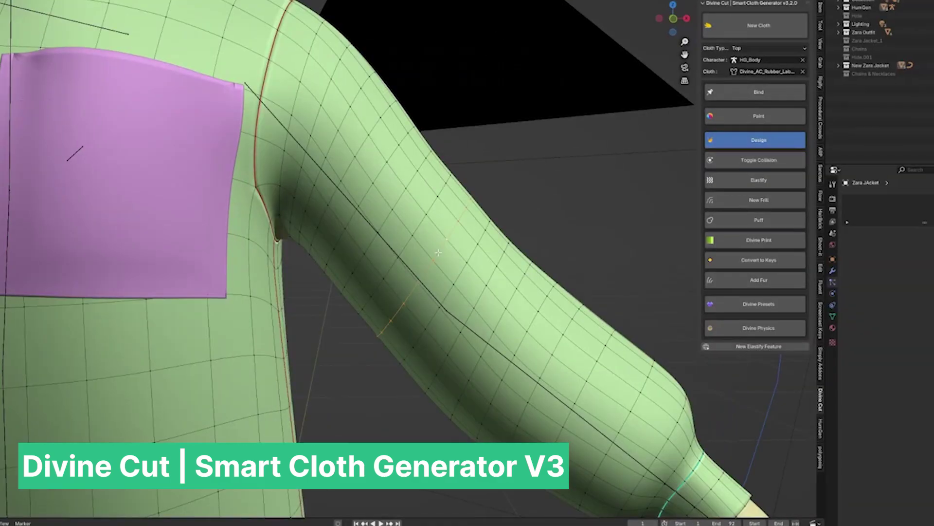
Cover the jacket sleeve with Faux fur, then orbit to the gold chain and select the trousers
left_click(740, 297)
left_click(740, 297)
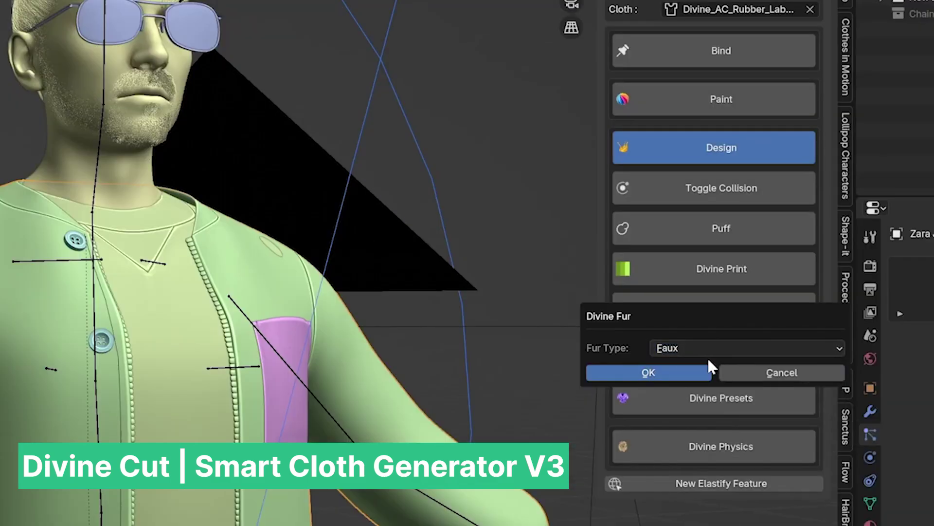
left_click(630, 374)
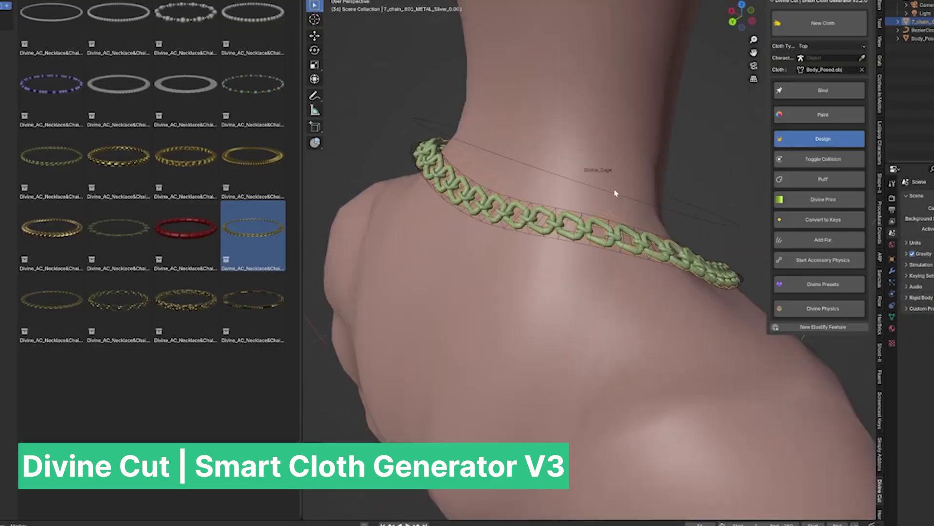
middle_click_drag(615, 193, 456, 153)
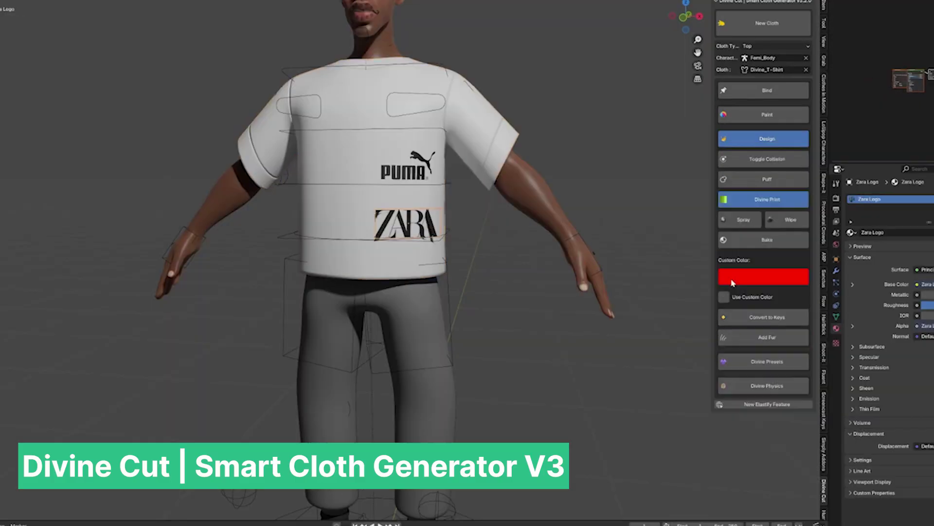
left_click(455, 296)
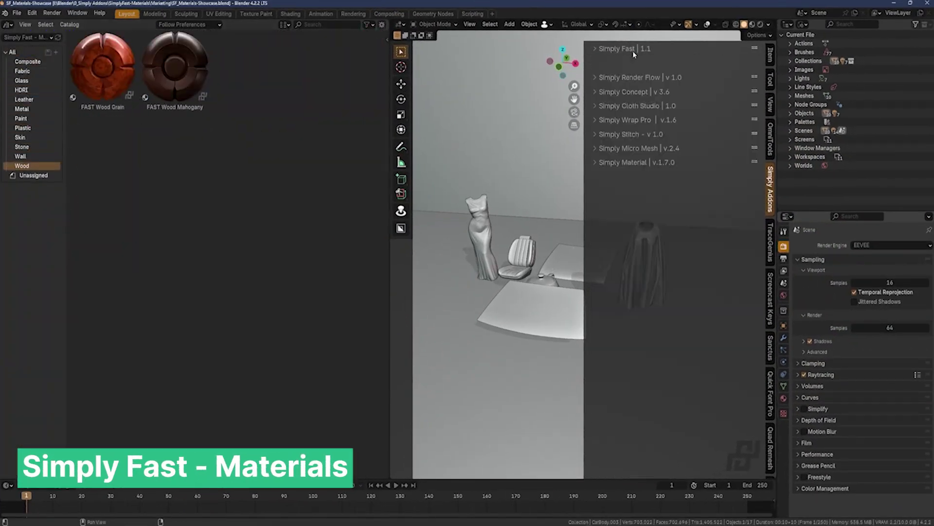
Enlarge the viewport and try stone floor materials, ending with FAST Stone Granite White
left_click_drag(389, 177, 228, 178)
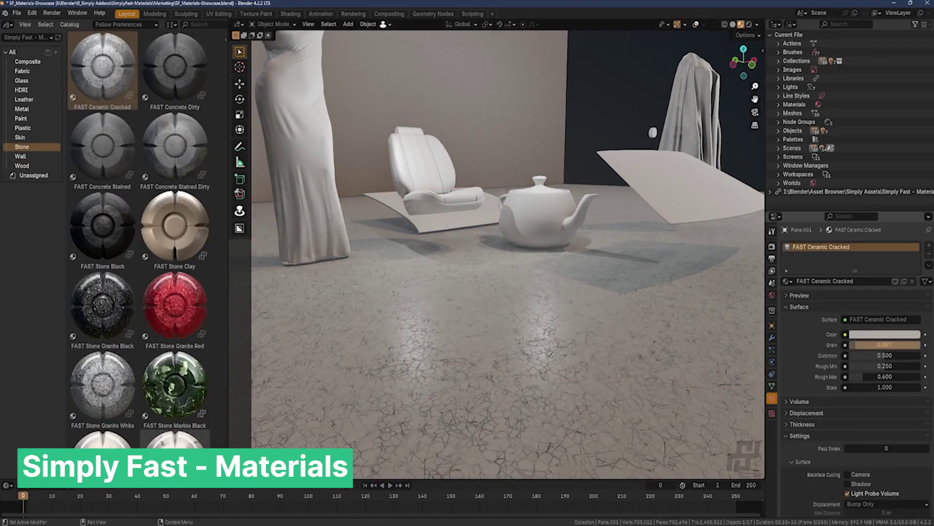
middle_click_drag(584, 340, 632, 349)
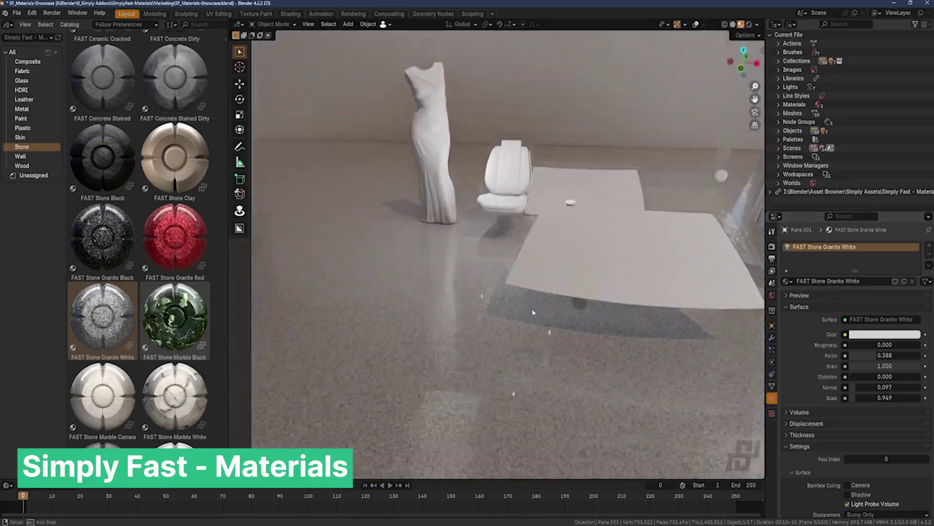
scroll(122, 380, "down", 2)
left_click(175, 353)
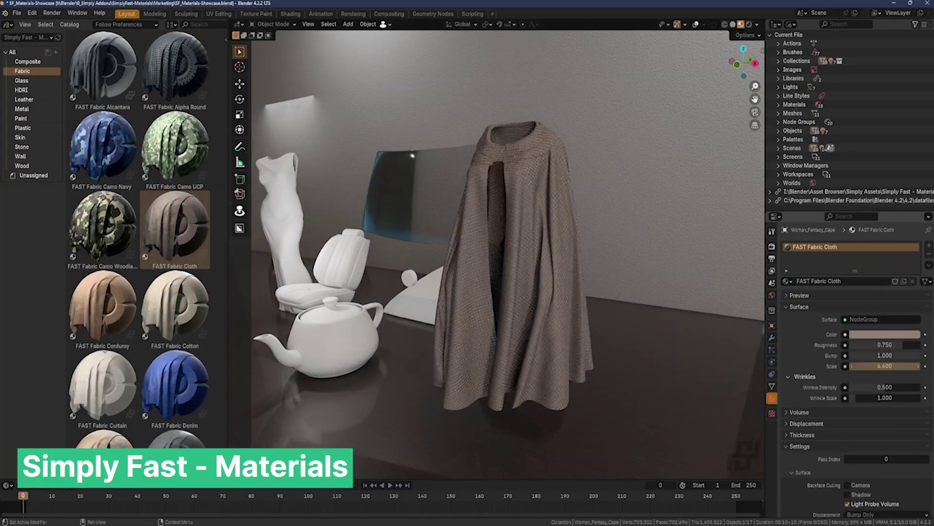
Try fishnet and sheer white fabrics on the cape, finishing with purple FAST Fabric Velvet
left_click_drag(175, 297, 452, 280)
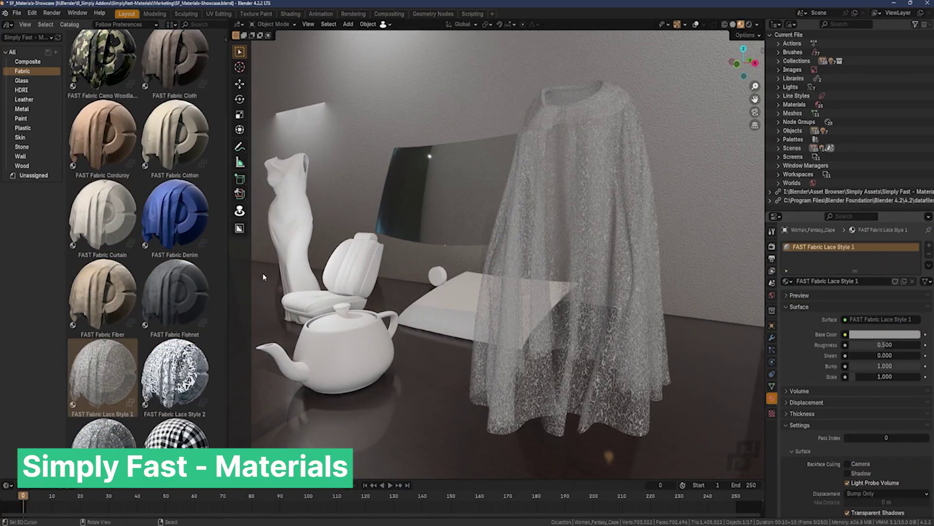
left_click_drag(103, 217, 570, 243)
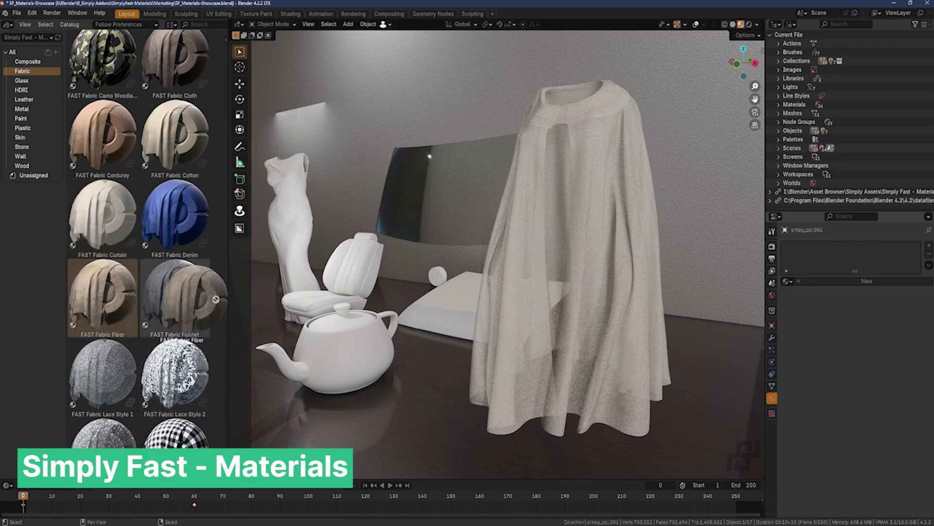
scroll(124, 292, "down", 5)
left_click_drag(102, 358, 456, 296)
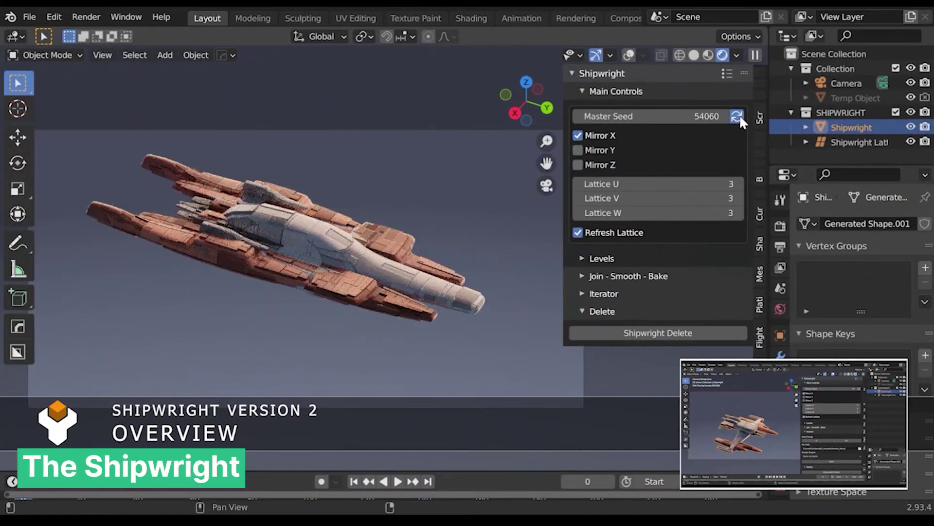
Randomise the Master Seed for several ship designs and hide the Small level's parts
left_click(737, 115)
left_click(738, 116)
left_click(737, 116)
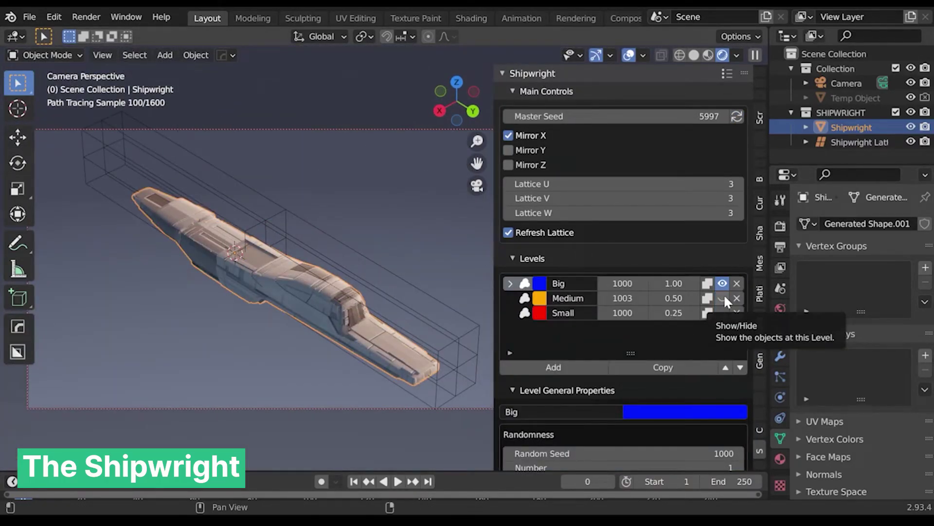
left_click(722, 313)
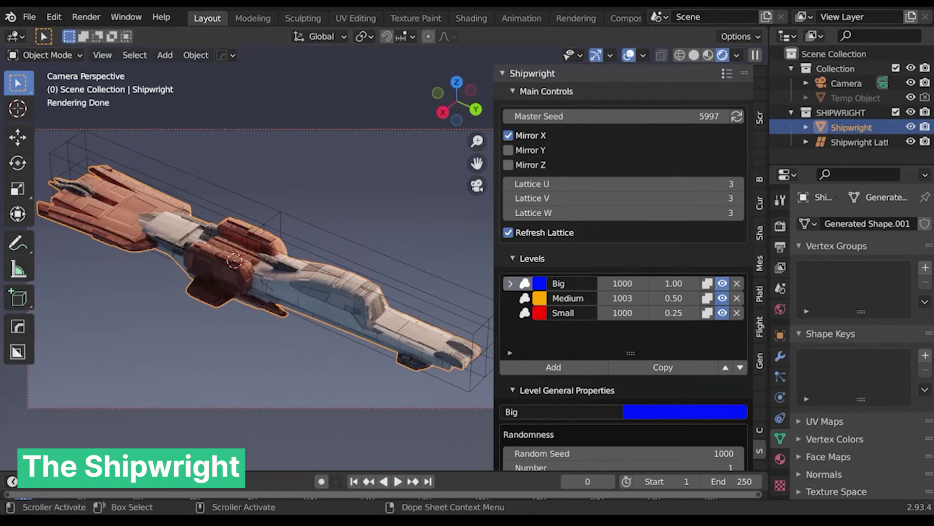
scroll(682, 395, "down", 20)
scroll(681, 394, "up", 20)
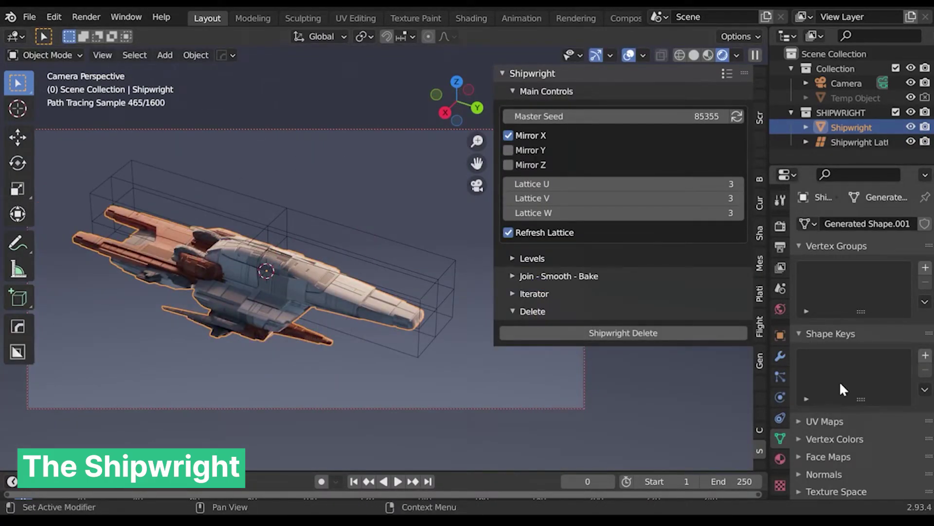
Join all ship parts, apply smoothing at 0.010 voxel size, and remove generator properties
left_click(559, 276)
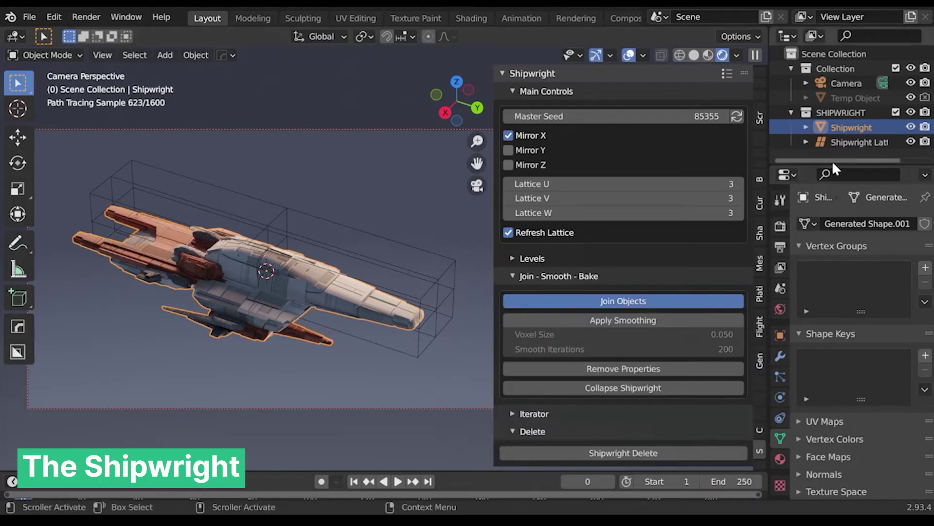
left_click_drag(836, 165, 837, 360)
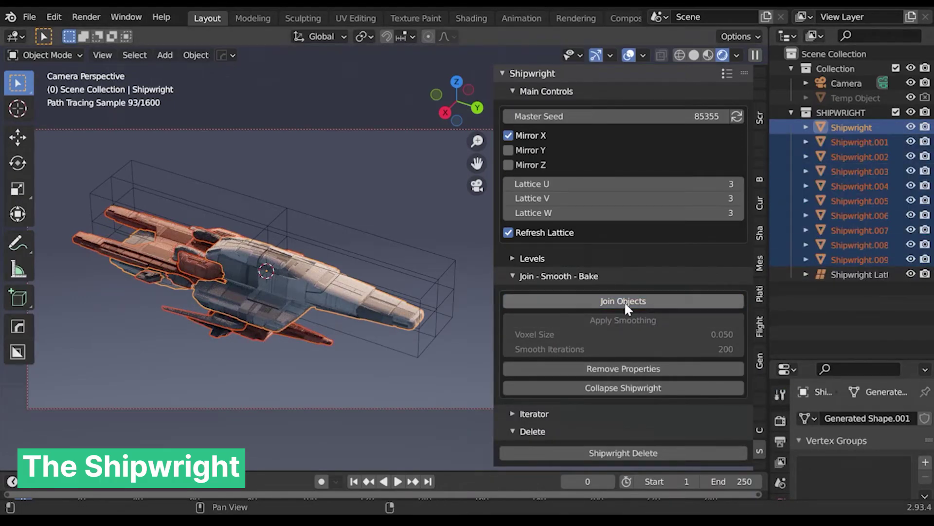
left_click(626, 302)
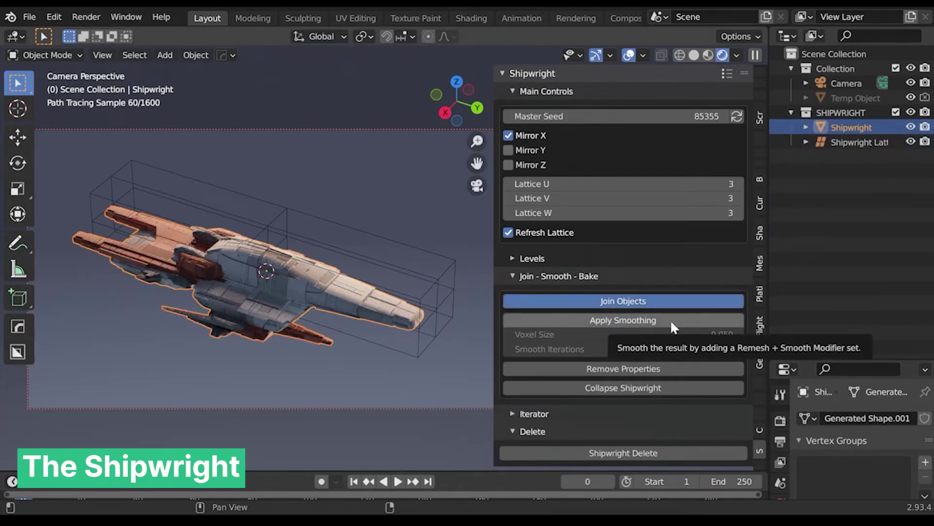
left_click(670, 320)
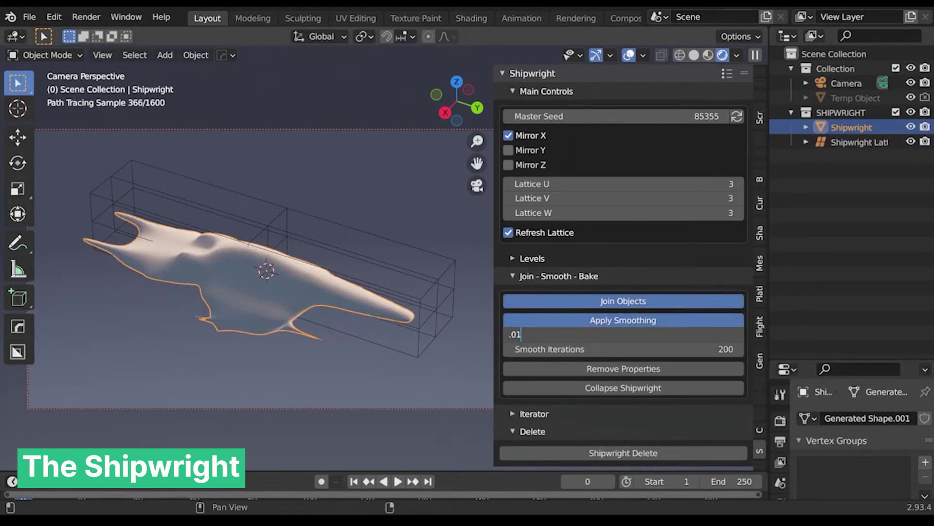
key("Return")
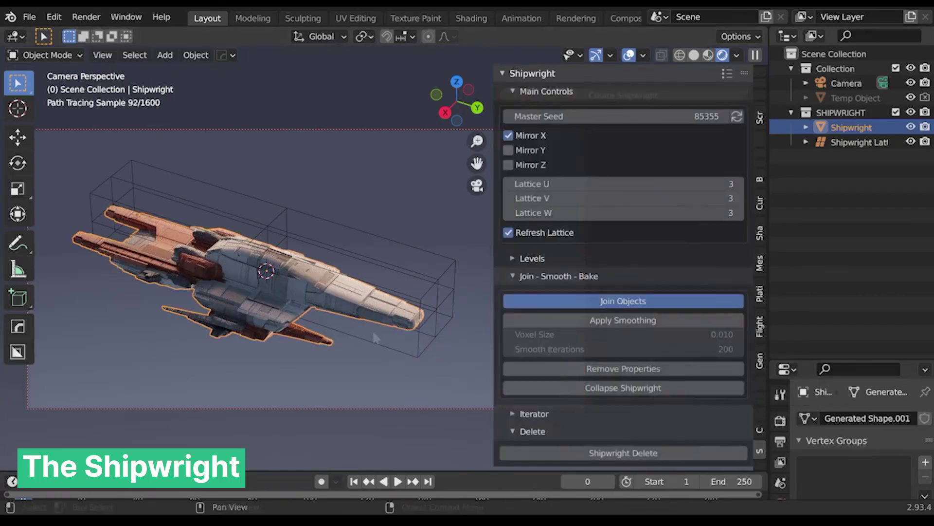
left_click(669, 389)
left_click(669, 389)
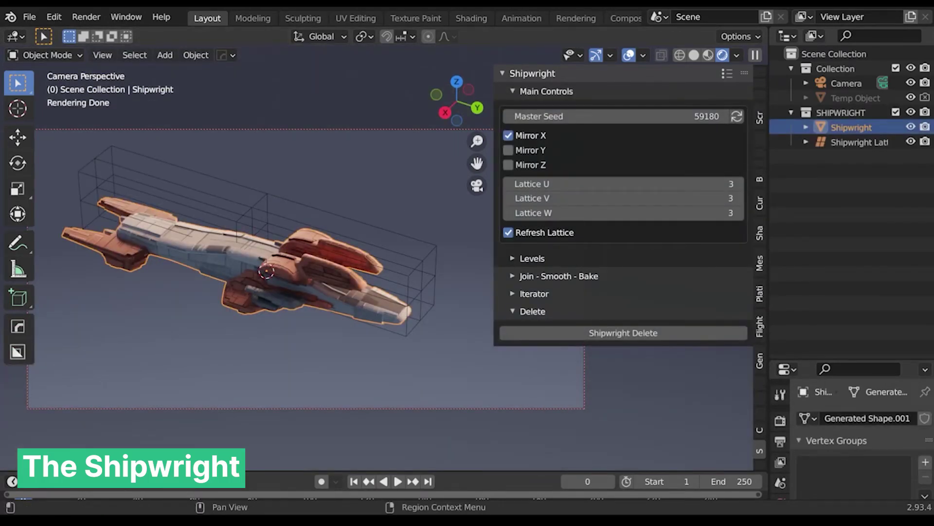
Start the Iterator to batch-render seed variations into the iterator_demo folder
left_click(534, 293)
left_click(642, 414)
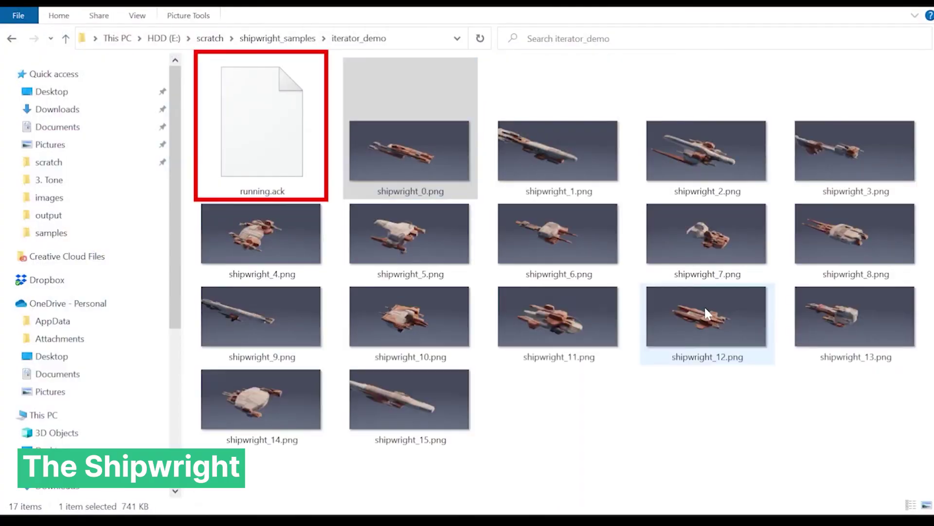
scroll(706, 311, "down", 5)
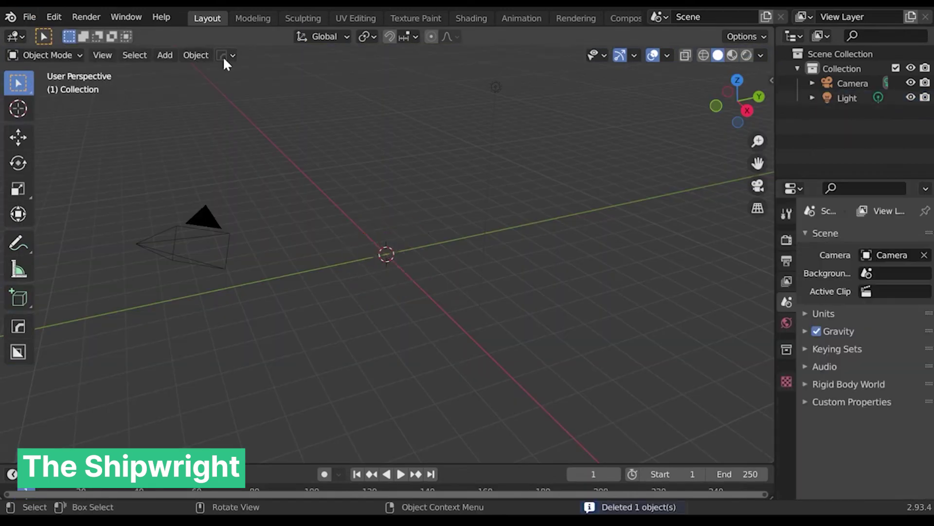
In a new scene, add a Shipwright level using the jet as its part object
key("shift+a")
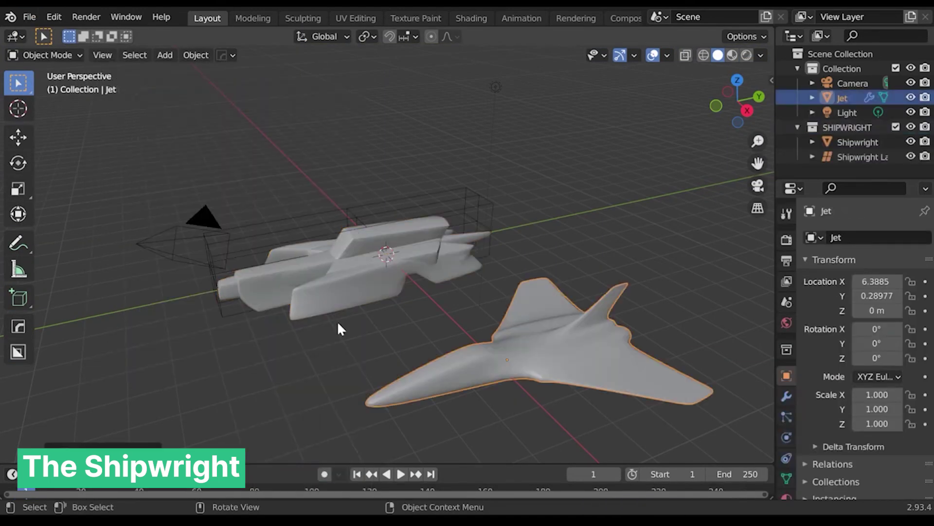
left_click(390, 280)
key("n")
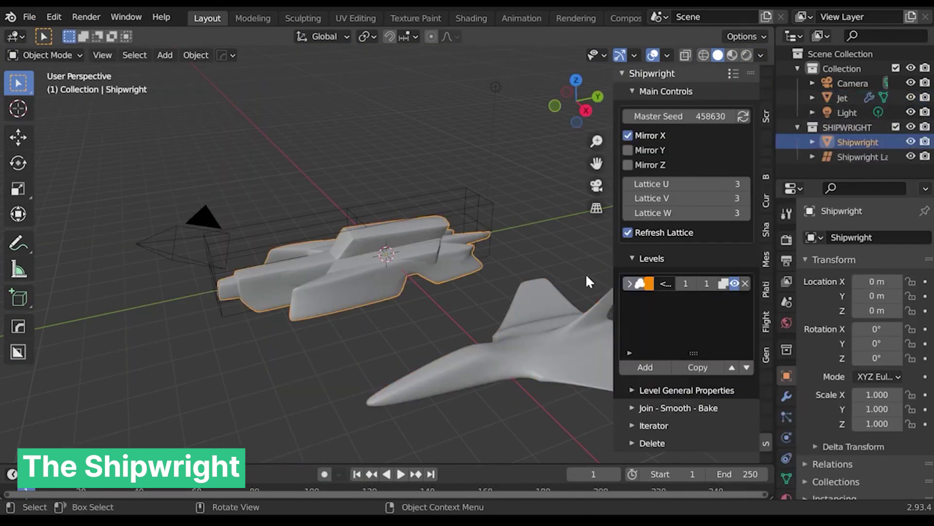
left_click(647, 361)
scroll(672, 243, "down", 5)
left_click(742, 374)
scroll(673, 320, "up", 8)
Add another level and randomise the Master Seed several times to generate jet-built ships
left_click(623, 232)
left_click_drag(586, 292, 535, 292)
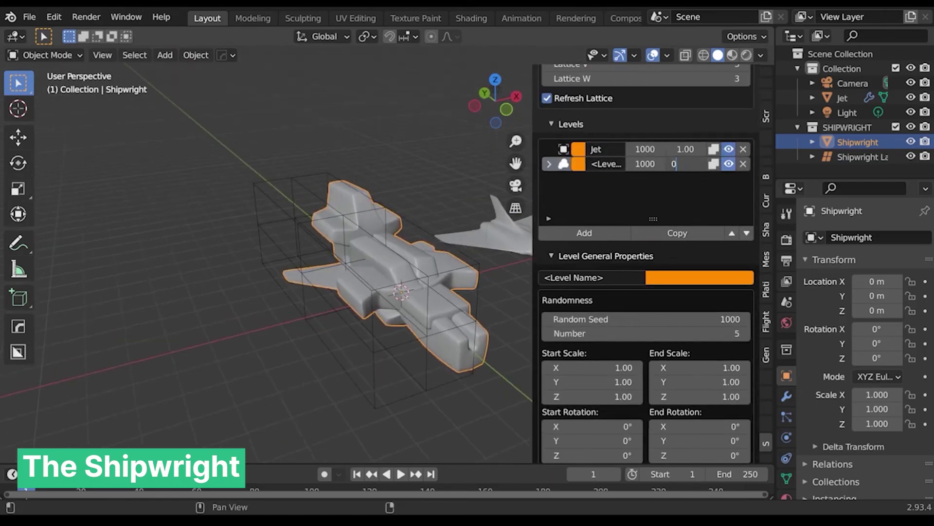
scroll(648, 243, "up", 6)
left_click(743, 117)
left_click(743, 117)
left_click(746, 117)
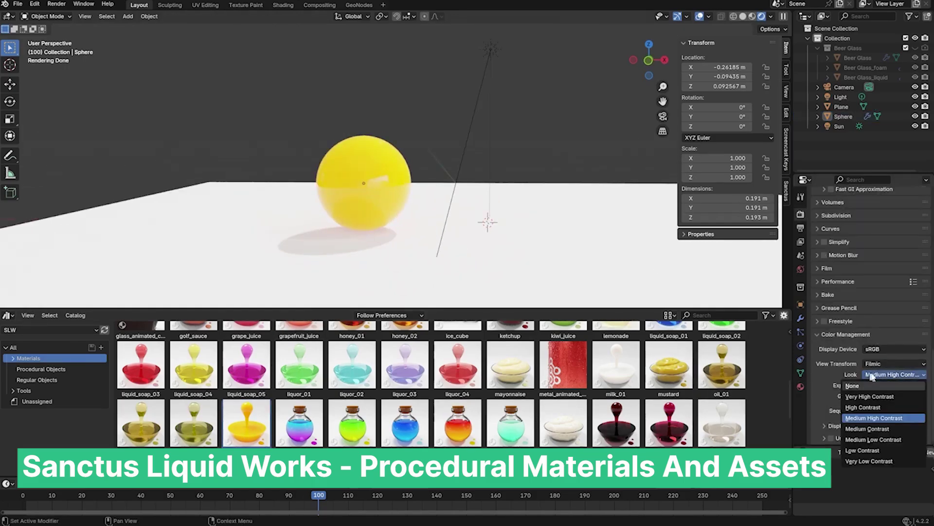
Switch View Transform to AgX, set Auto Dimension to 1, and flatten the drop to 0.438 Z
left_click(869, 397)
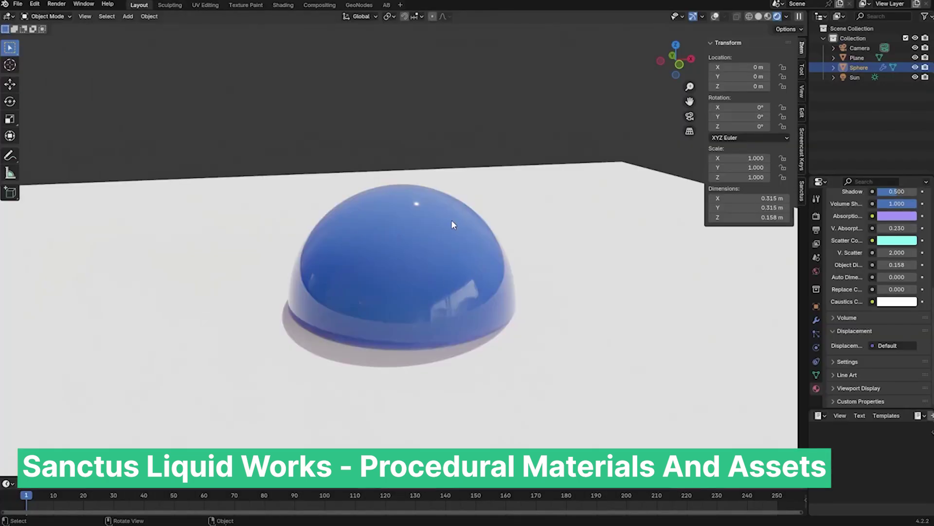
left_click(897, 277)
key("s")
key("z")
key("Escape")
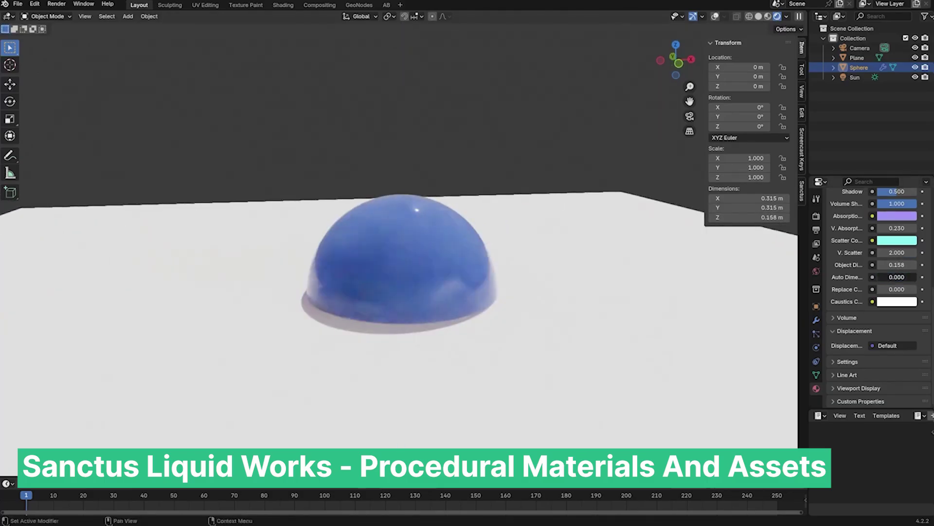
key("s")
key("z")
left_click(469, 232)
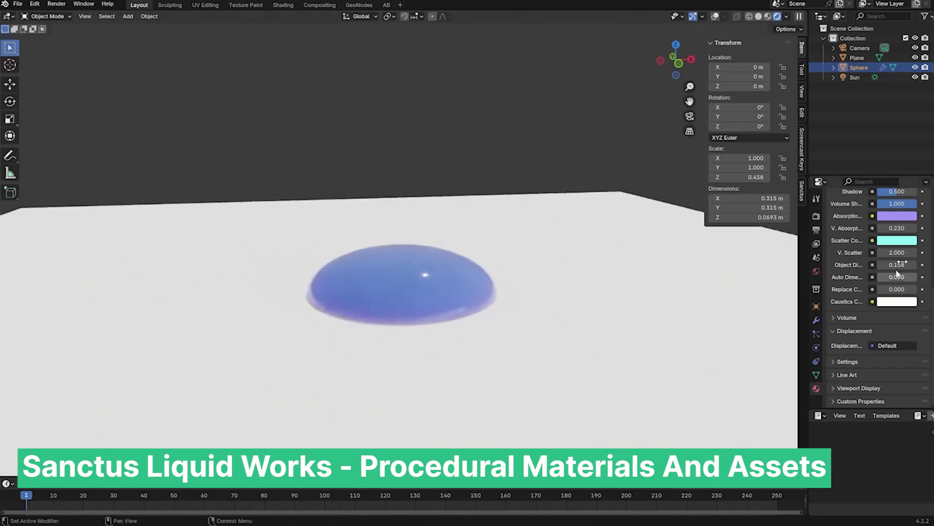